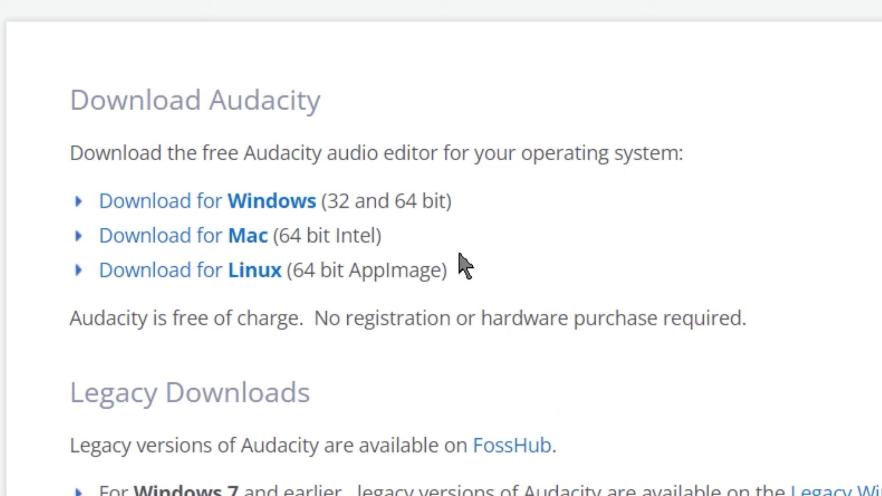
# Step: Download the Audacity 3.2.5 64 bit installer for Windows and save it to the desktop as audacity-win-3.2.5-x64
pyautogui.click(234, 200)
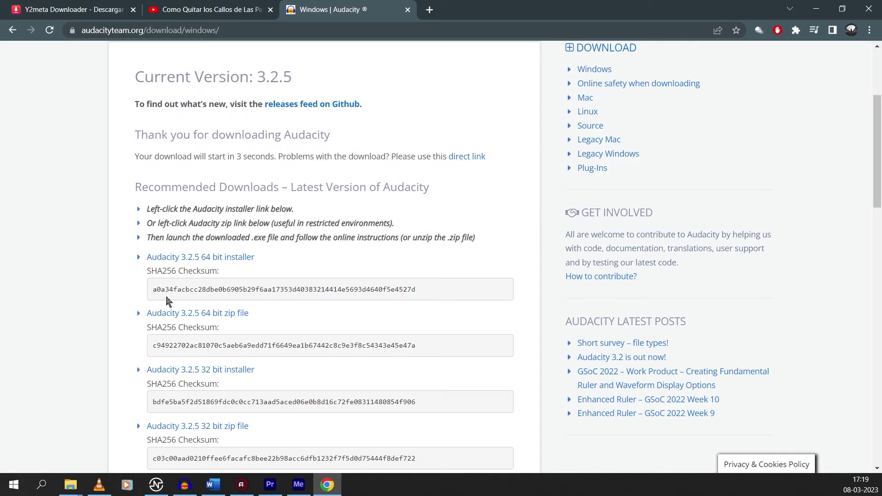
pyautogui.click(197, 258)
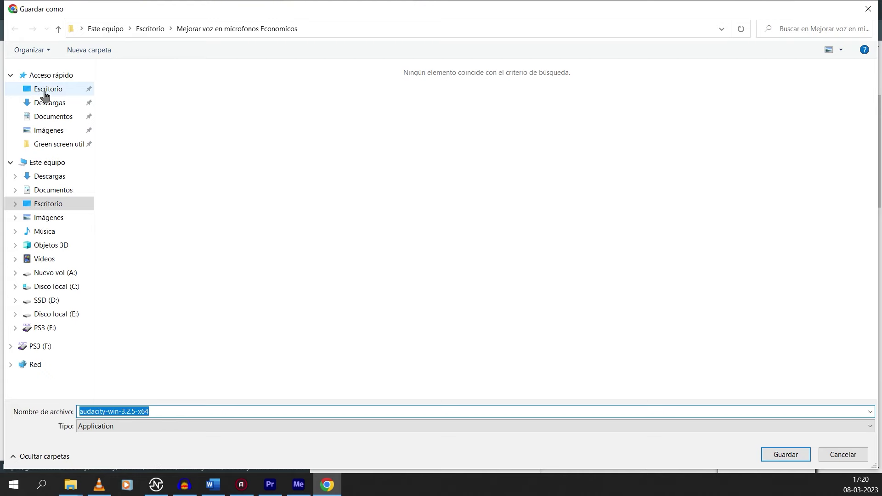
pyautogui.click(783, 457)
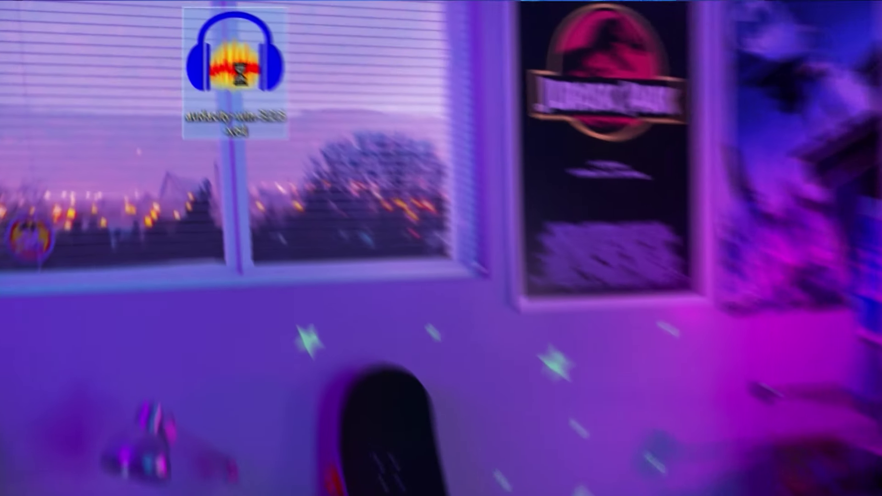
# Step: Run the downloaded installer as administrator in Español and accept C:\Program Files\Audacity as the destination folder
pyautogui.rightClick(175, 37)
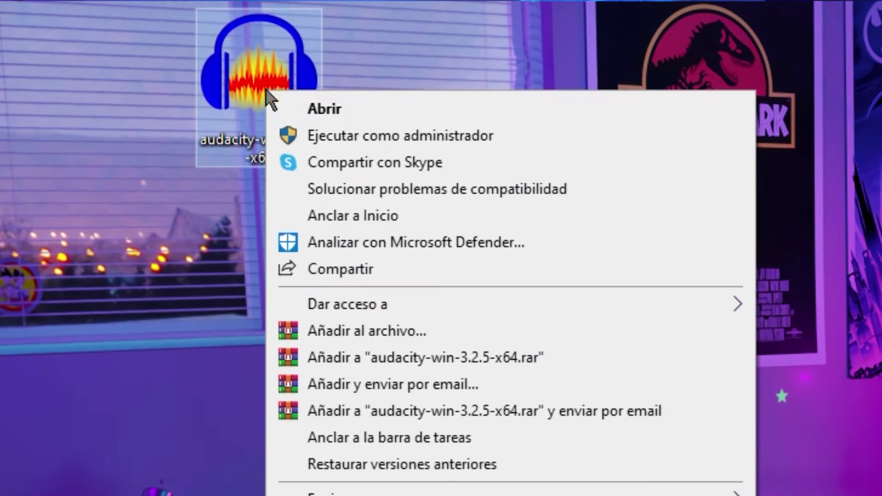
pyautogui.click(359, 136)
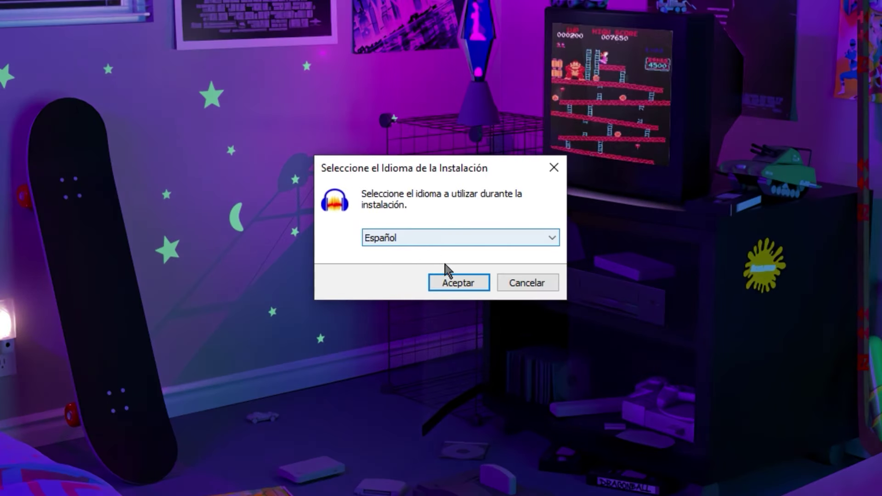
pyautogui.click(464, 283)
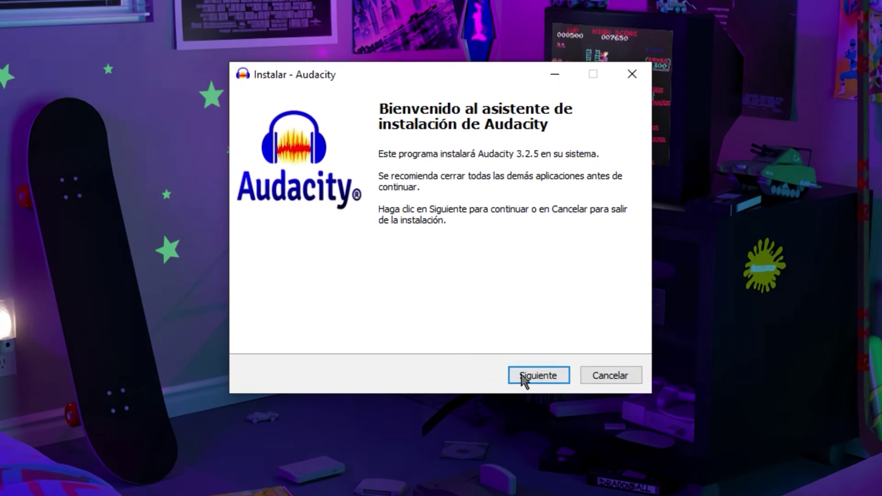
pyautogui.click(528, 381)
pyautogui.click(549, 378)
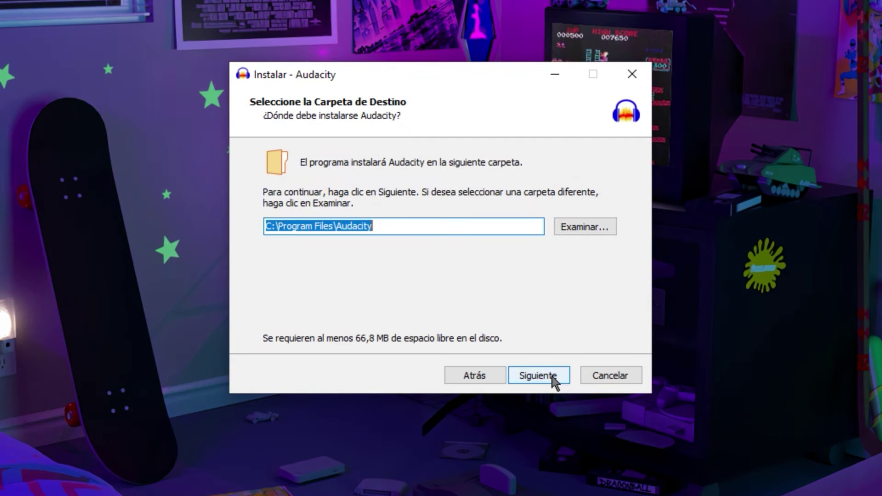
pyautogui.click(538, 375)
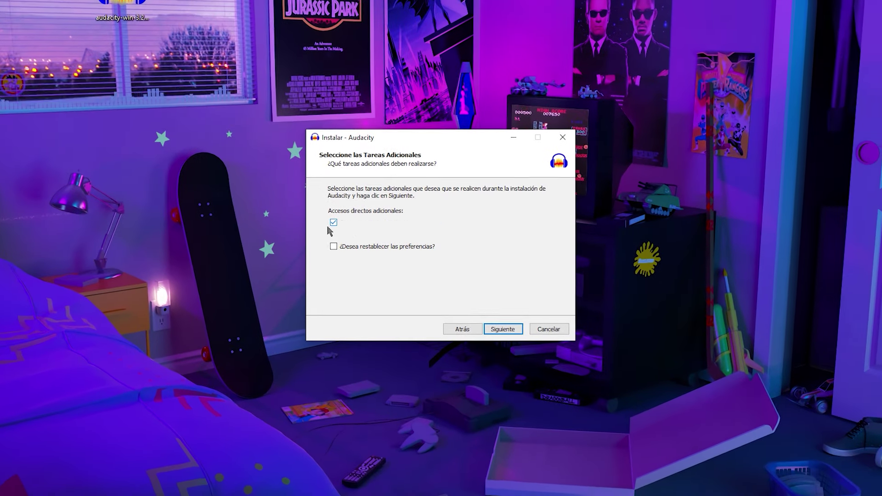
# Step: Install Audacity without a desktop shortcut and finish the setup wizard with the program set to launch
pyautogui.click(336, 223)
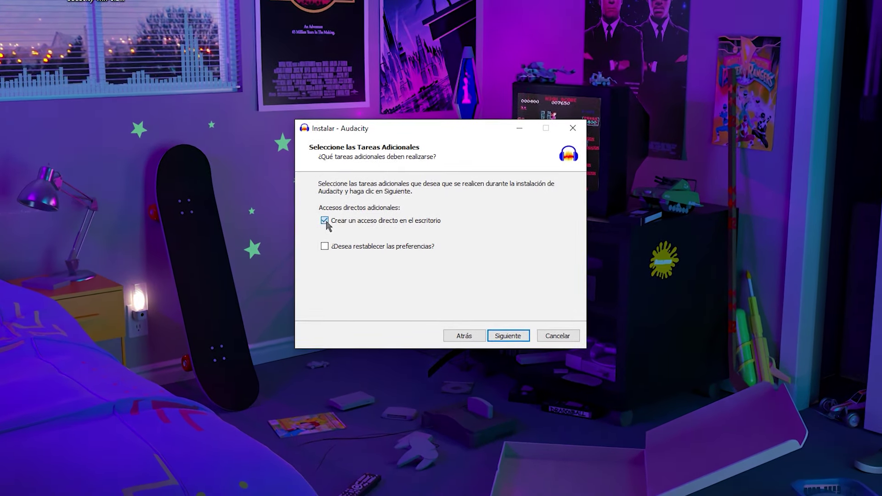
pyautogui.click(327, 222)
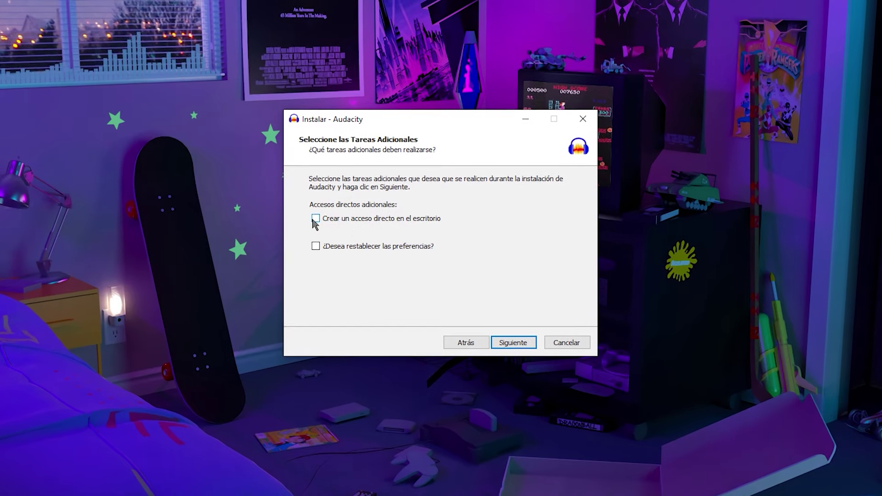
pyautogui.click(518, 348)
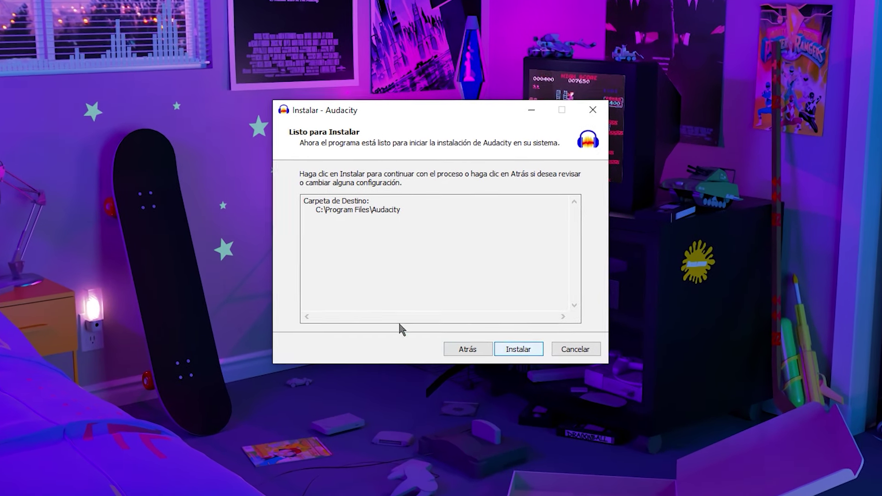
pyautogui.click(522, 354)
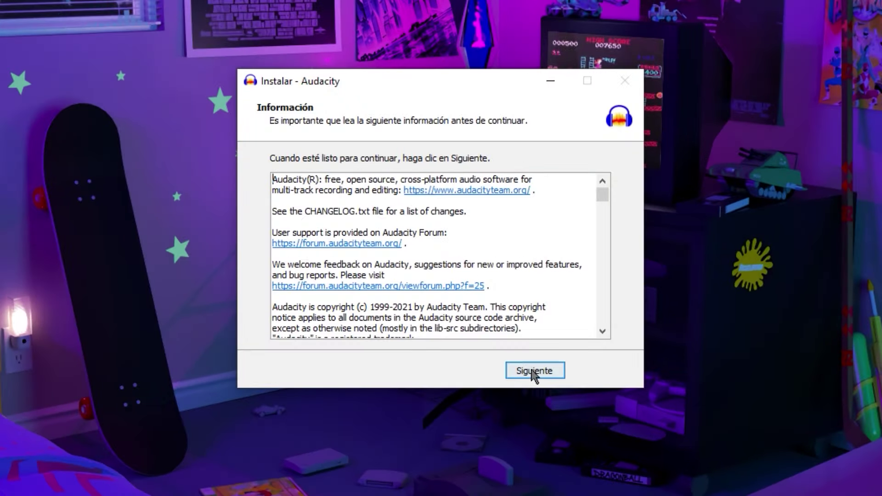
pyautogui.click(527, 361)
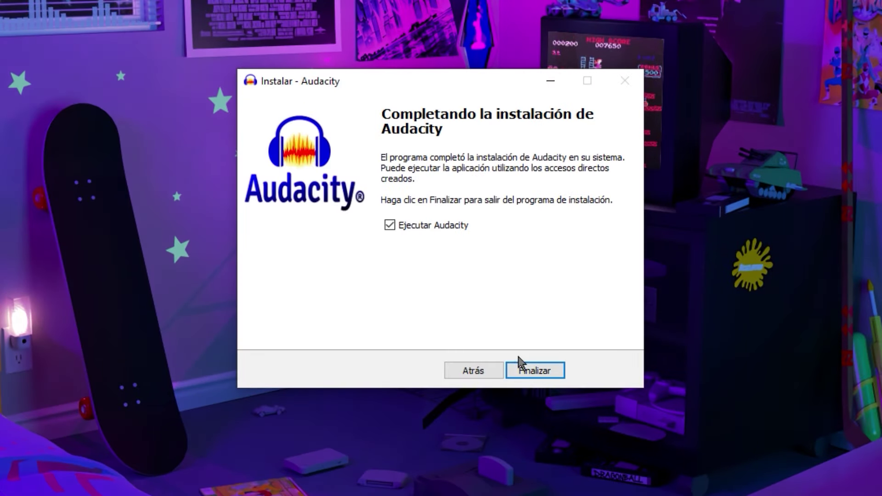
pyautogui.click(526, 367)
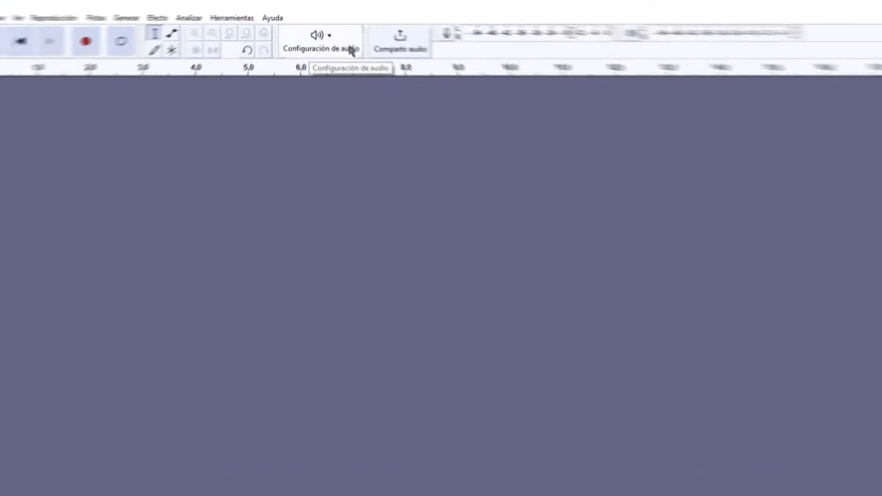
# Step: Set the recording device to Micrófono (HyperX Quadcast) and the recording channels to 1 canal de grabación (Mono)
pyautogui.click(400, 84)
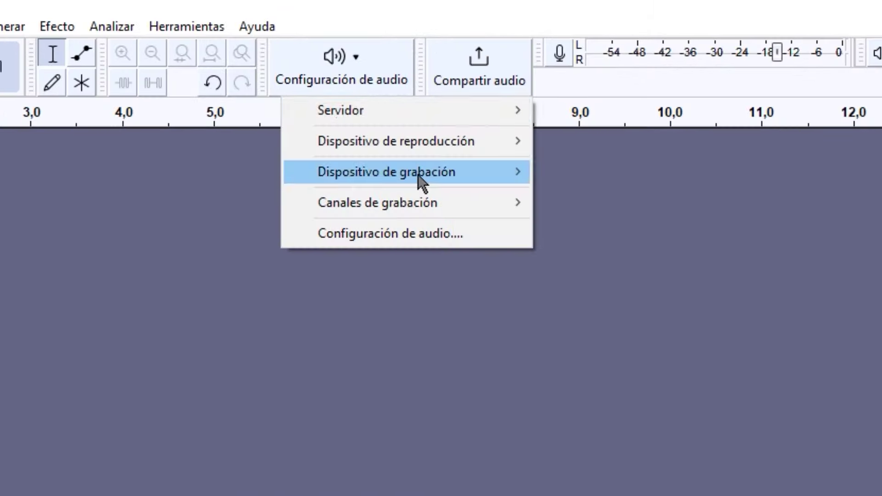
pyautogui.moveTo(422, 181)
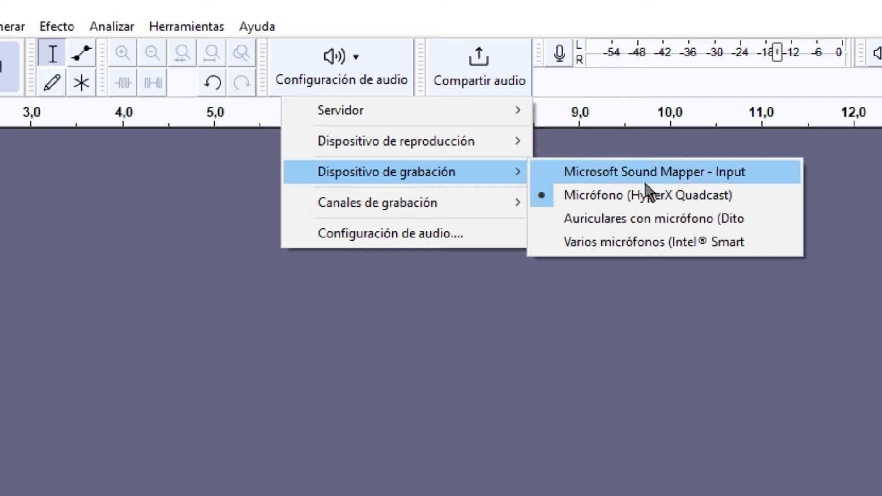
pyautogui.click(723, 197)
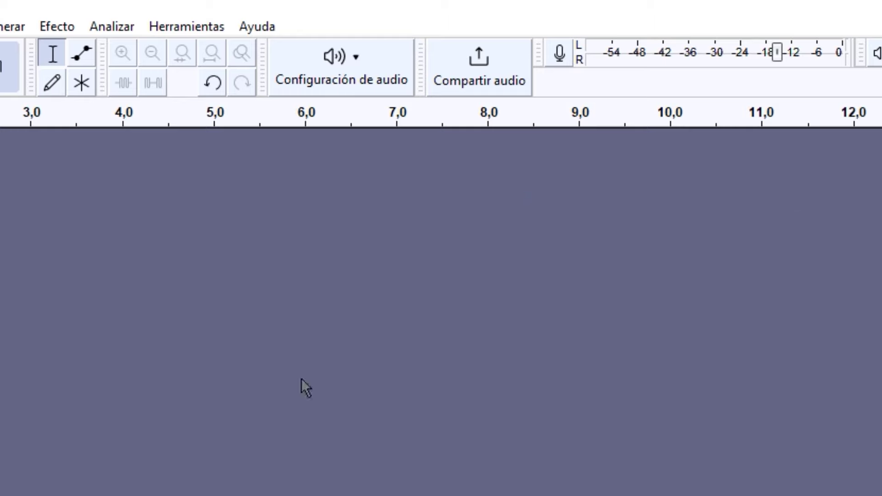
pyautogui.click(385, 73)
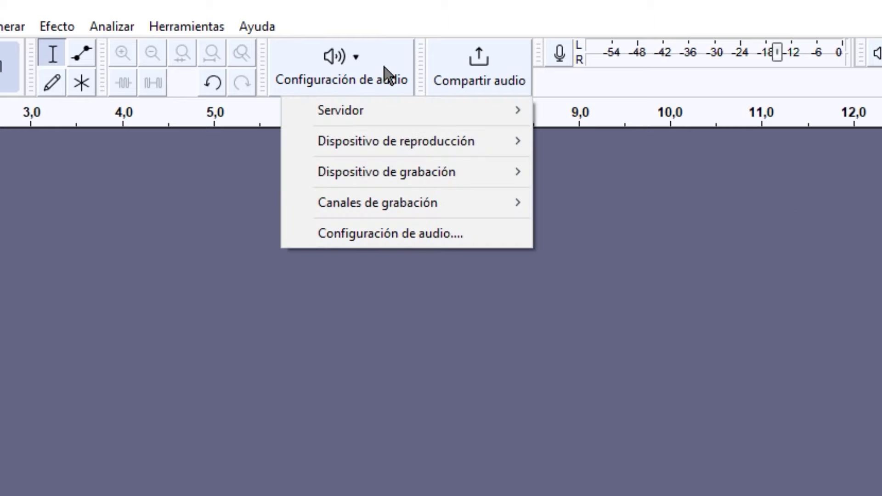
pyautogui.moveTo(384, 207)
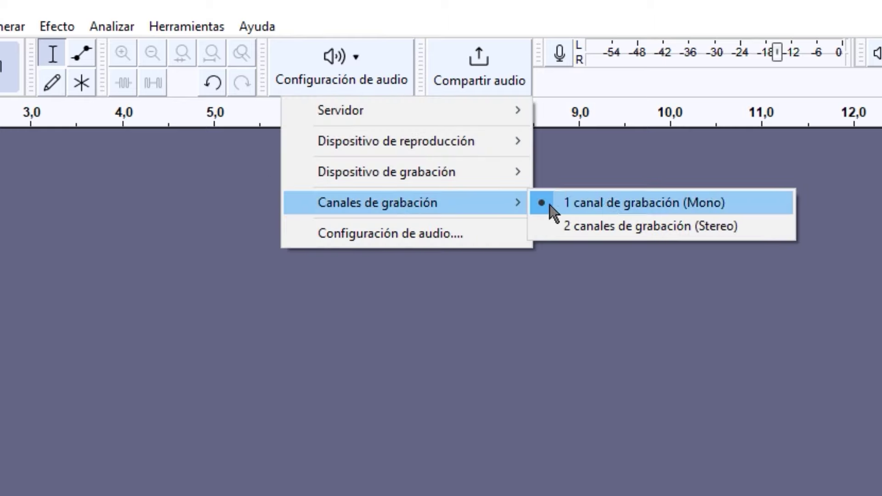
pyautogui.click(644, 209)
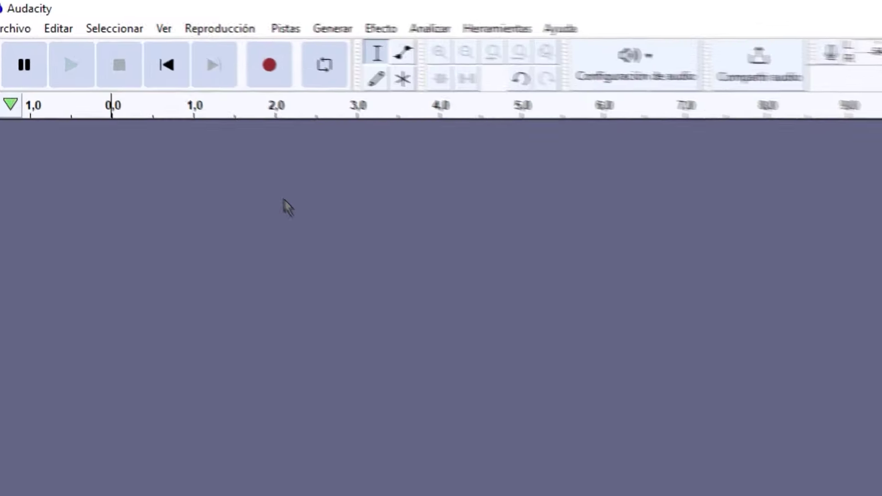
# Step: Record a voice clip about 8.4 seconds long and duplicate its track
pyautogui.click(328, 97)
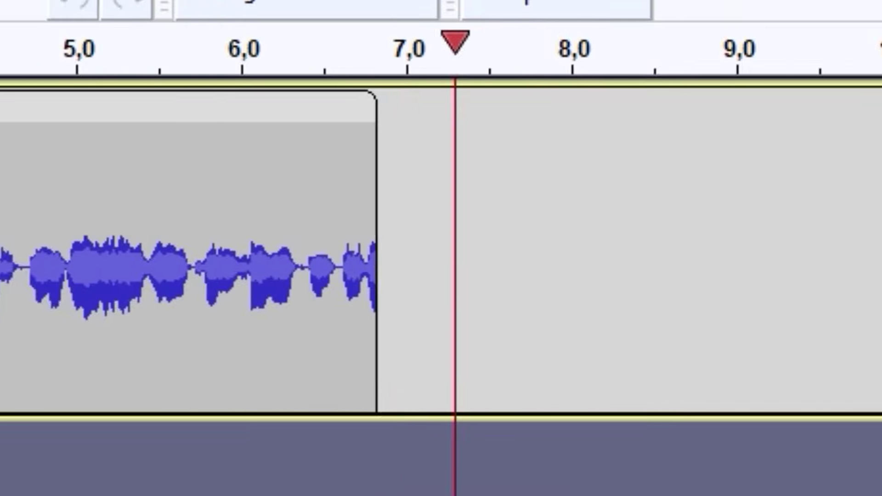
pyautogui.press('space')
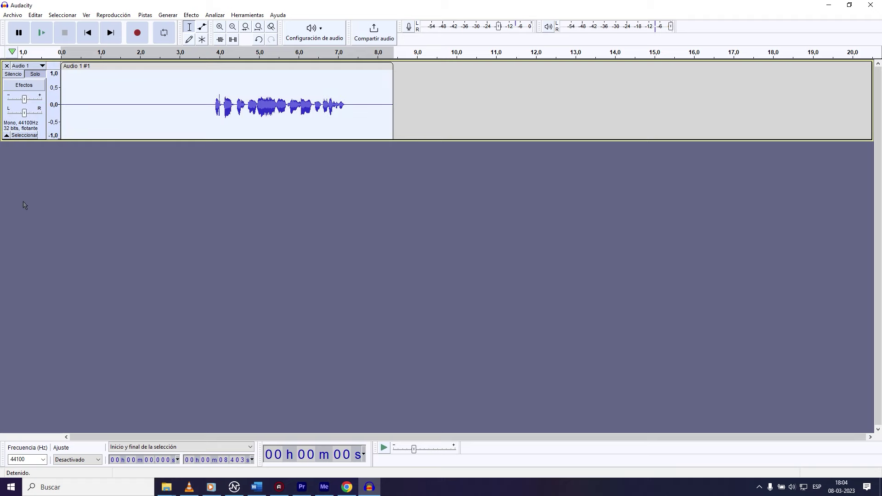
pyautogui.click(97, 201)
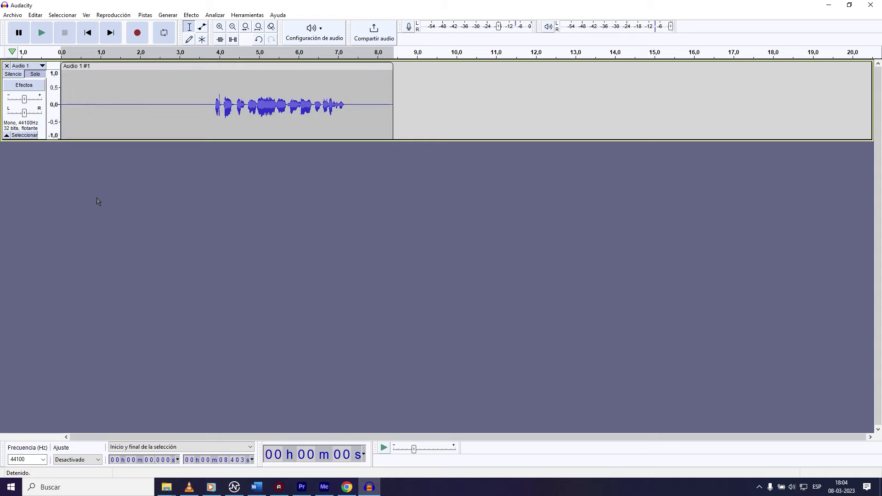
pyautogui.hotkey('ctrl', 'd')
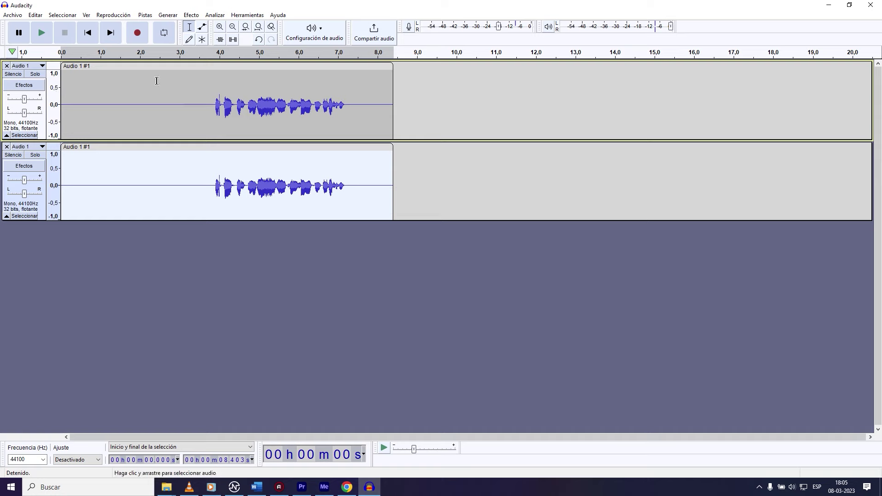
# Step: Solo the upper audio track and select its entire clip
pyautogui.click(325, 78)
pyautogui.hotkey('shift', 's')
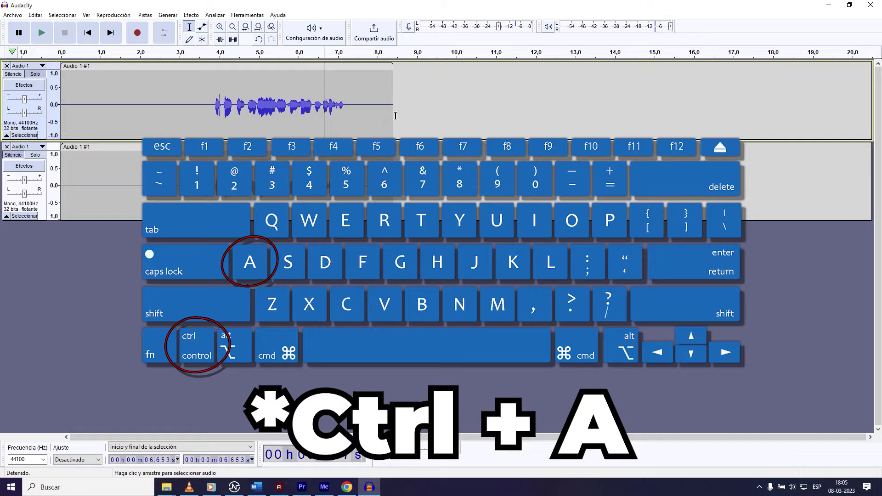
pyautogui.moveTo(395, 116); pyautogui.dragTo(52, 114)
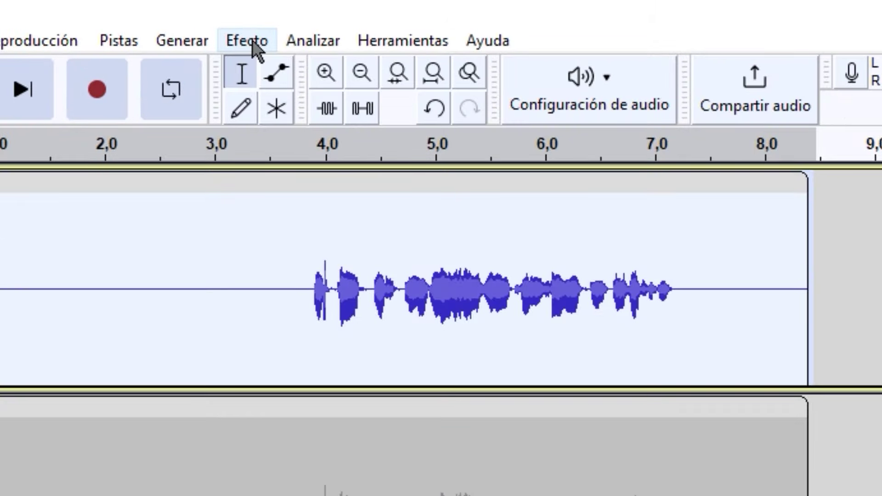
# Step: Normalize the selected clip to a peak amplitude of -1,0 dB with DC offset removal enabled
pyautogui.click(252, 43)
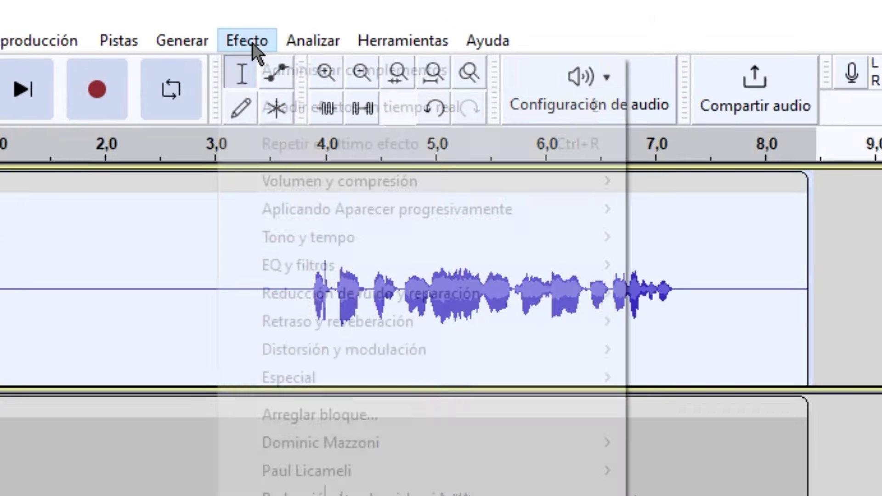
pyautogui.moveTo(399, 183)
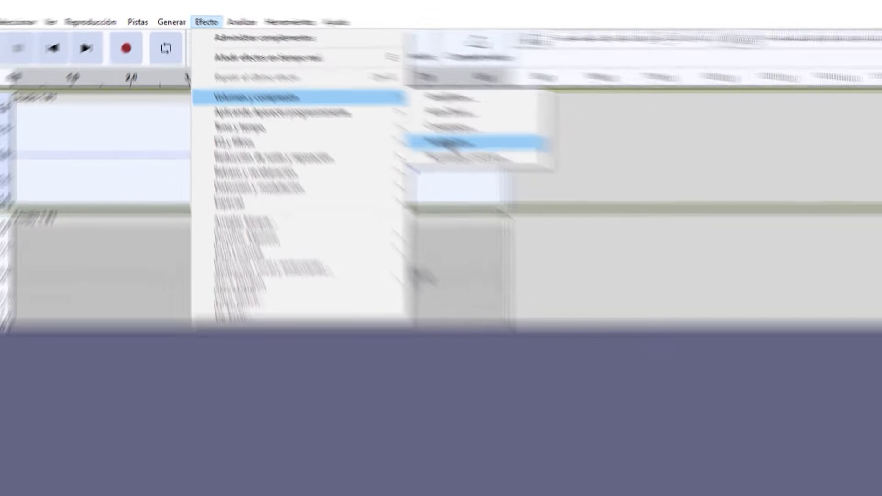
pyautogui.click(448, 142)
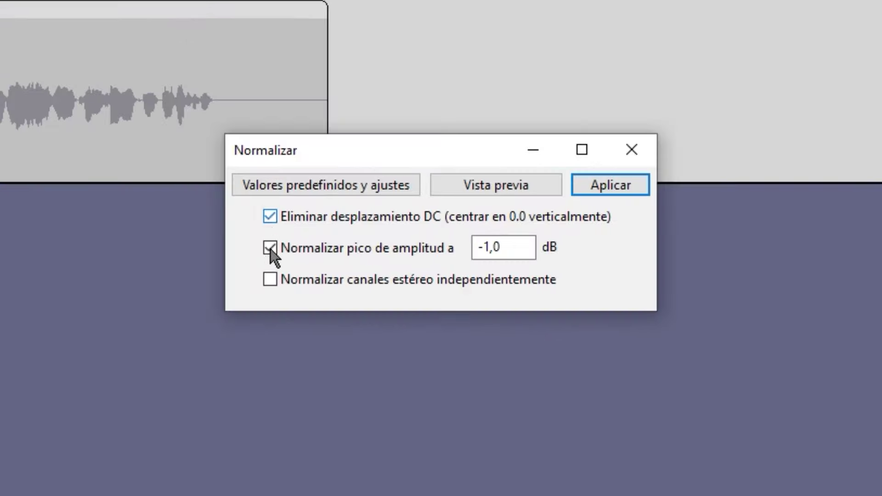
pyautogui.moveTo(479, 249); pyautogui.dragTo(502, 251)
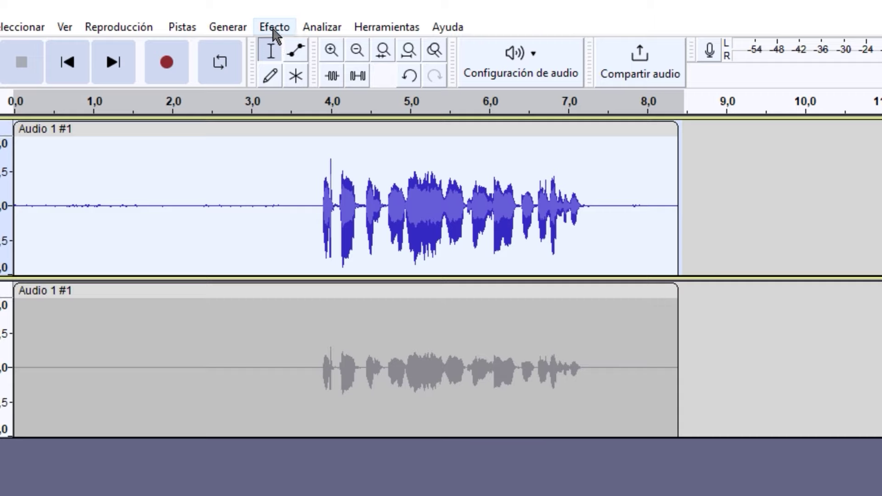
# Step: Compress the clip with threshold -18 dB, noise floor -40 dB, ratio 2,5:1, attack 1,79 s, release 11,1 s and 0 dB make-up gain
pyautogui.click(191, 16)
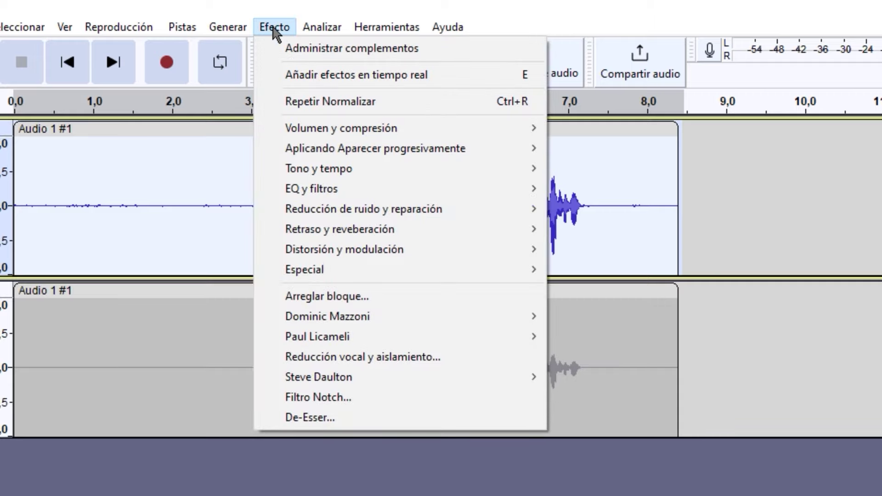
pyautogui.moveTo(492, 131)
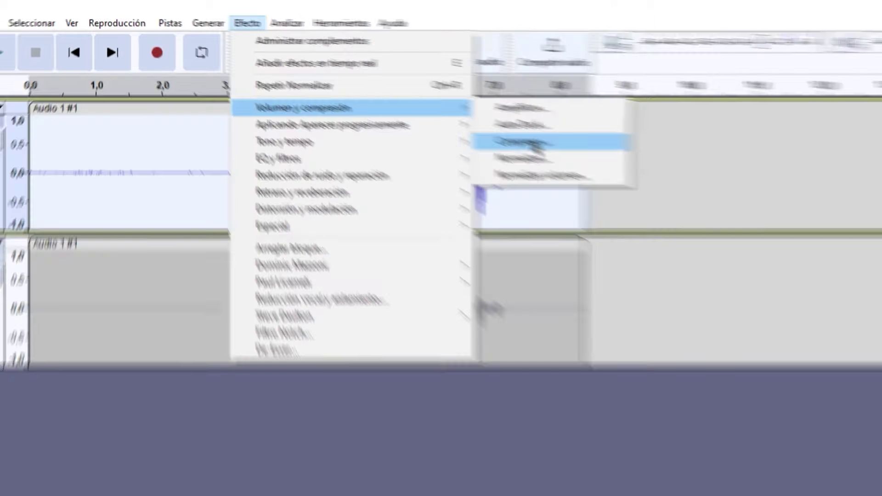
pyautogui.click(605, 168)
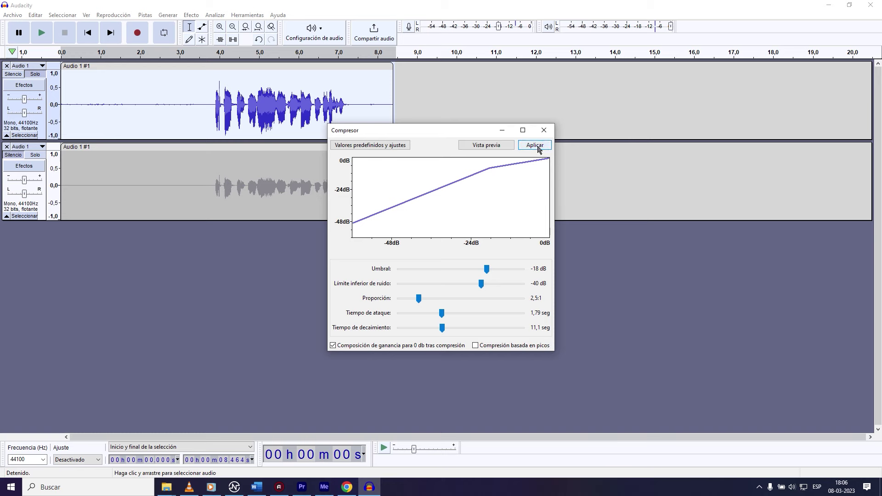
pyautogui.click(536, 146)
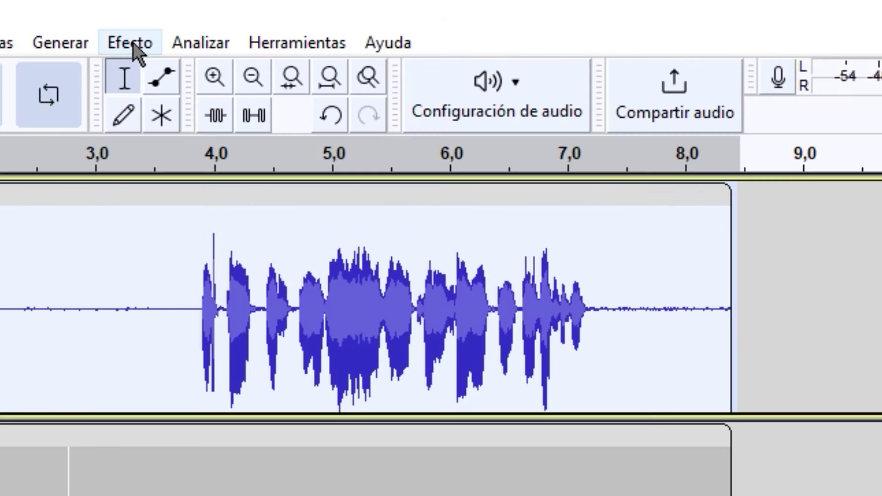
# Step: Apply the Filter Curve EQ with the factory preset Realce de agudos (treble boost) to the selected clip
pyautogui.click(130, 42)
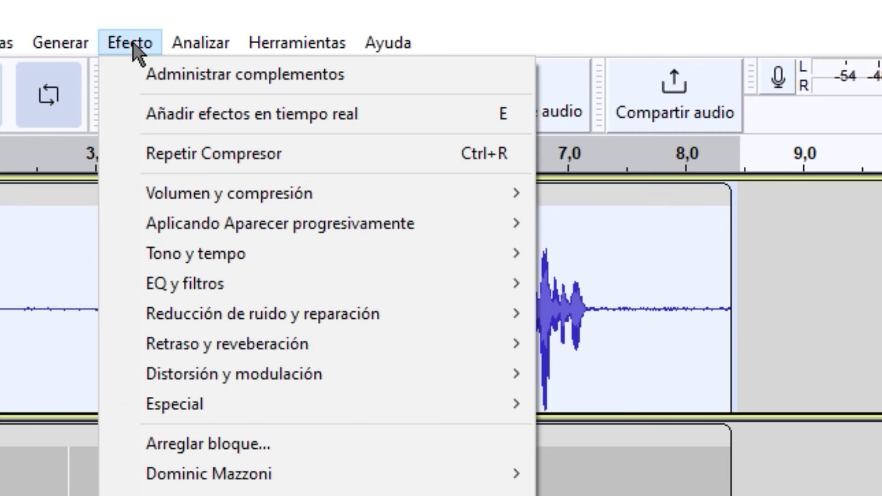
pyautogui.moveTo(150, 289)
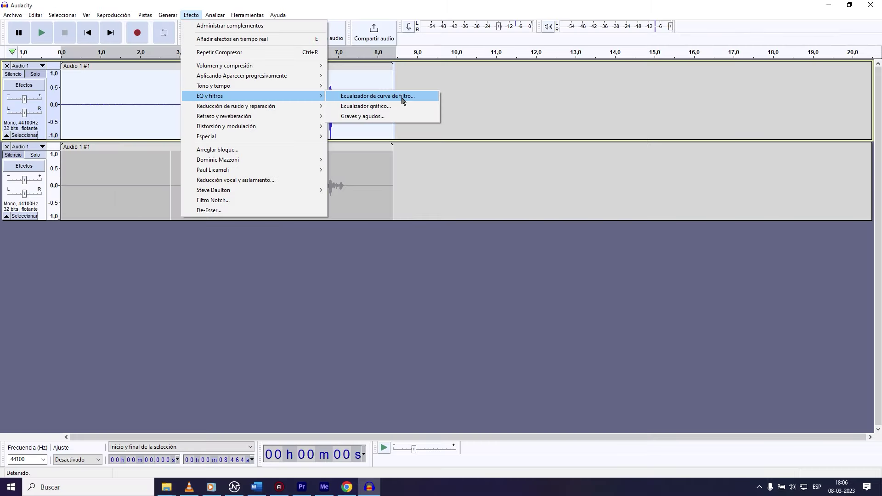
pyautogui.click(758, 290)
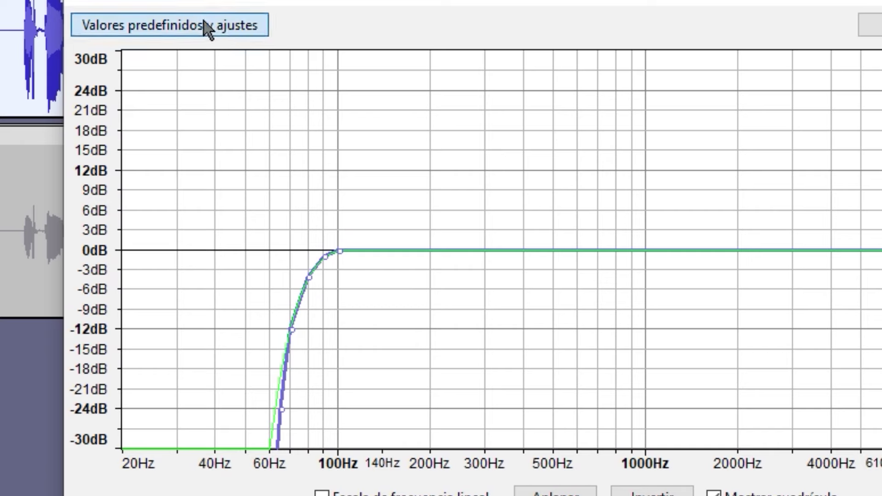
pyautogui.click(291, 149)
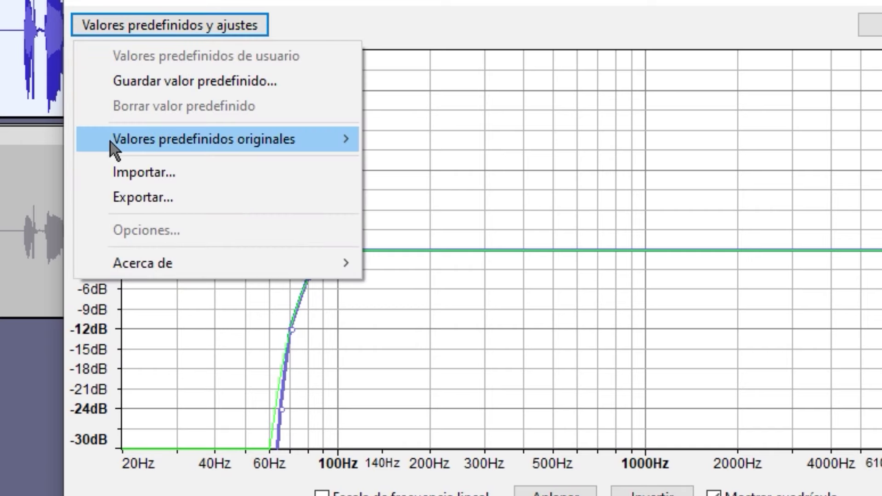
pyautogui.moveTo(111, 143)
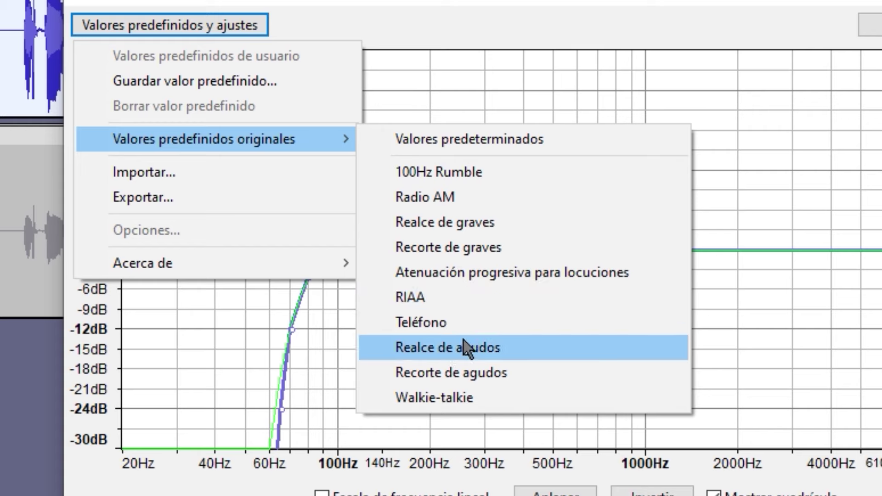
pyautogui.click(415, 348)
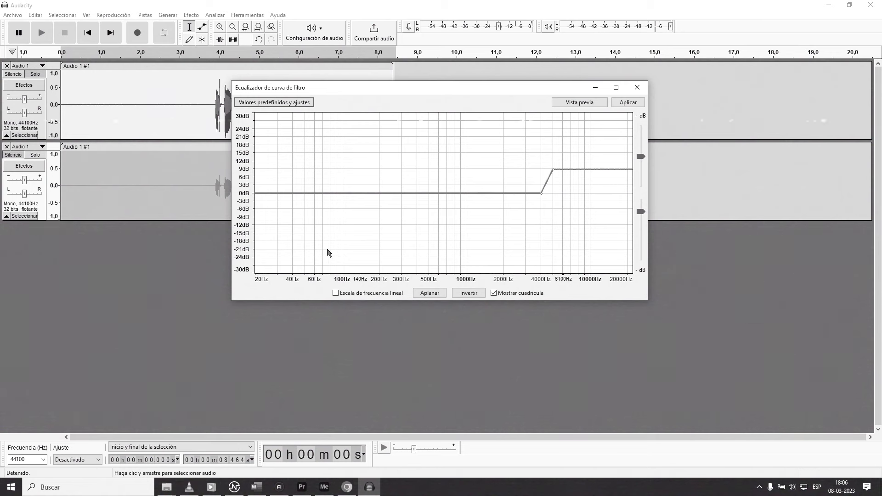
pyautogui.click(627, 103)
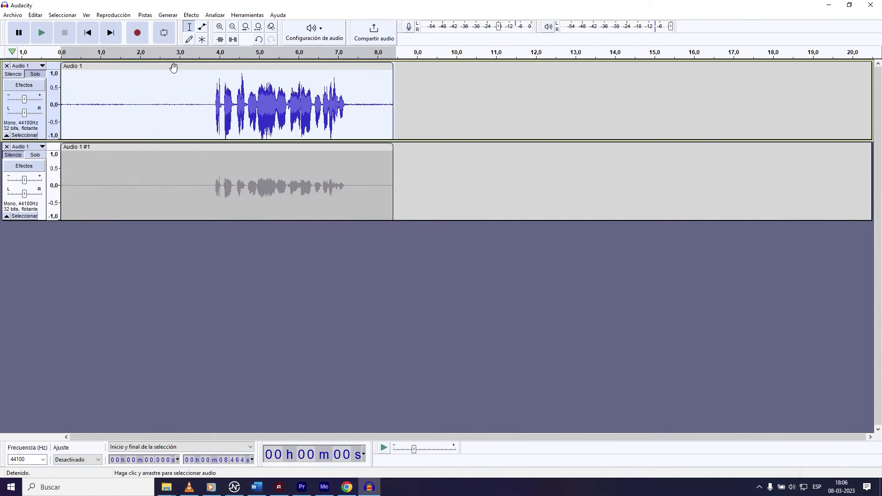
# Step: Apply the Filter Curve EQ with the factory preset Realce de graves (bass boost) to the selected clip
pyautogui.click(191, 14)
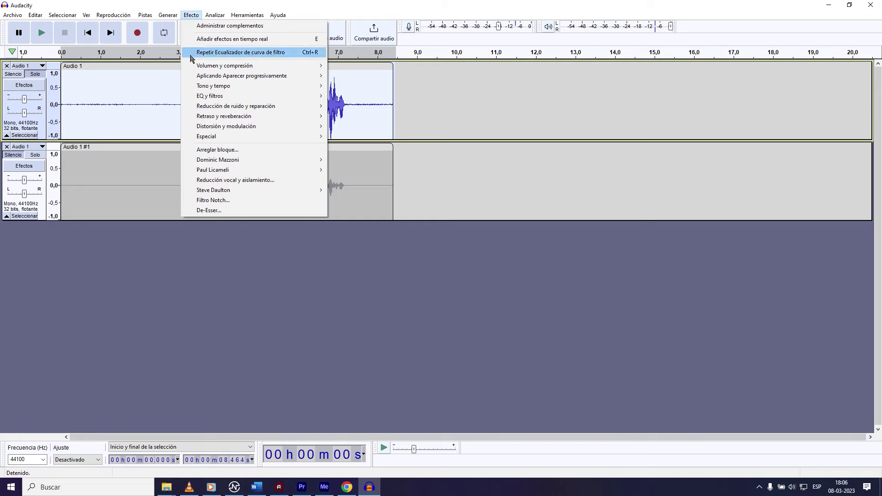
pyautogui.moveTo(250, 98)
pyautogui.click(356, 93)
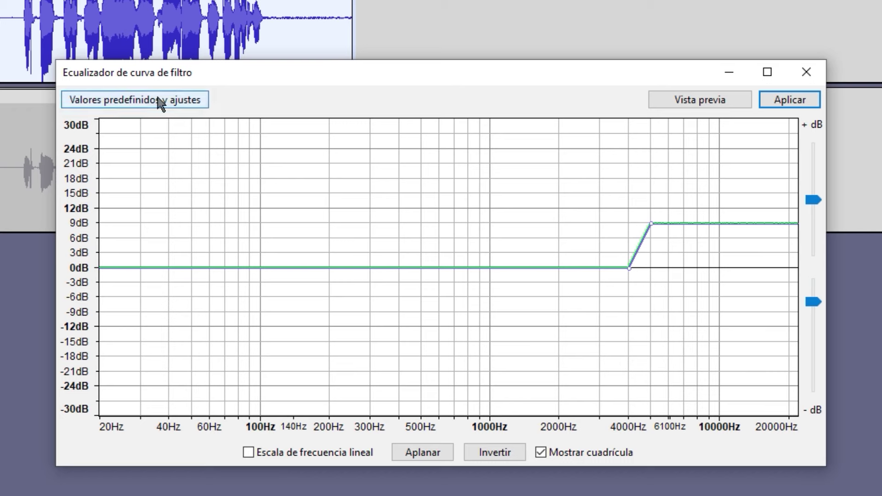
pyautogui.click(161, 102)
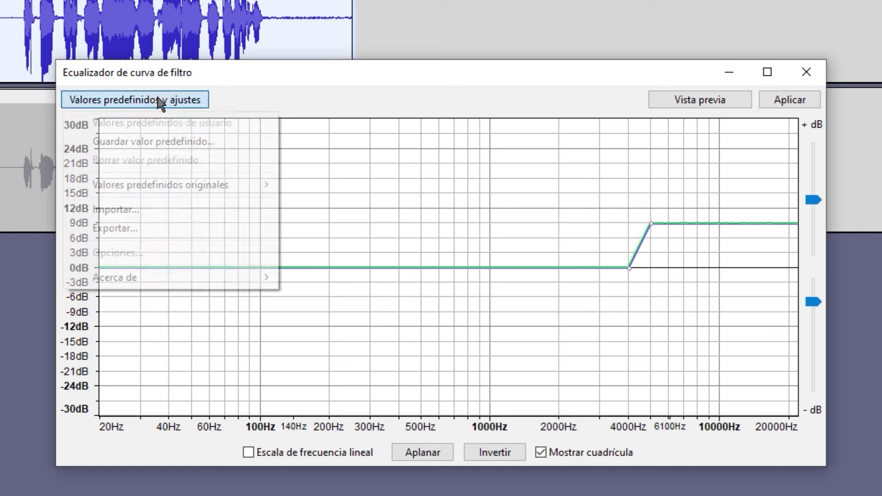
pyautogui.moveTo(184, 193)
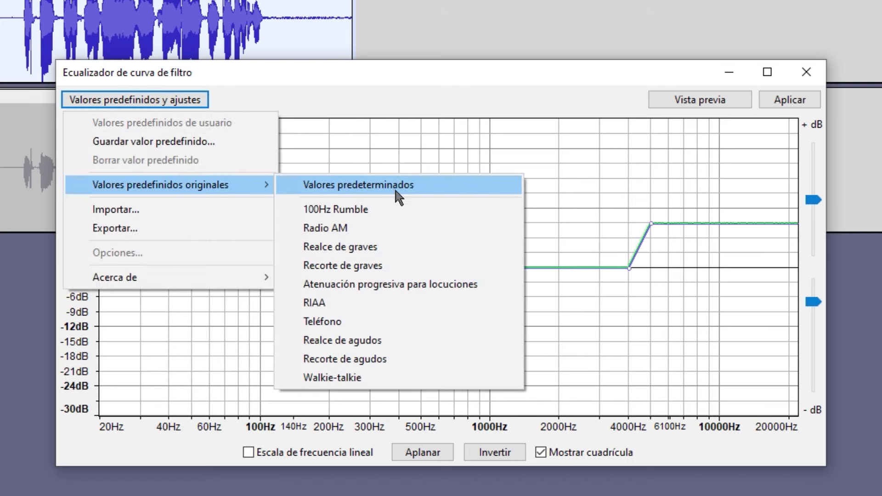
pyautogui.click(327, 248)
pyautogui.click(783, 100)
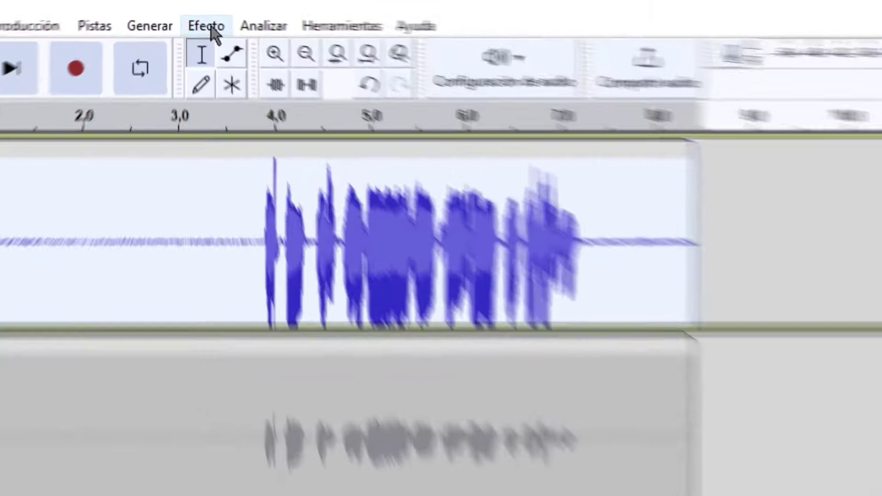
# Step: Normalize the equalized clip to a peak amplitude of -1,0 dB with DC offset removal enabled
pyautogui.click(191, 16)
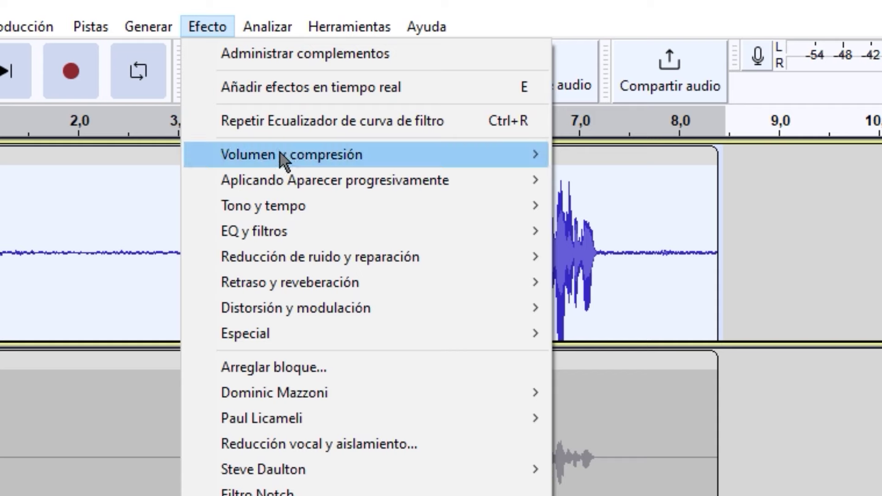
pyautogui.moveTo(285, 162)
pyautogui.click(634, 244)
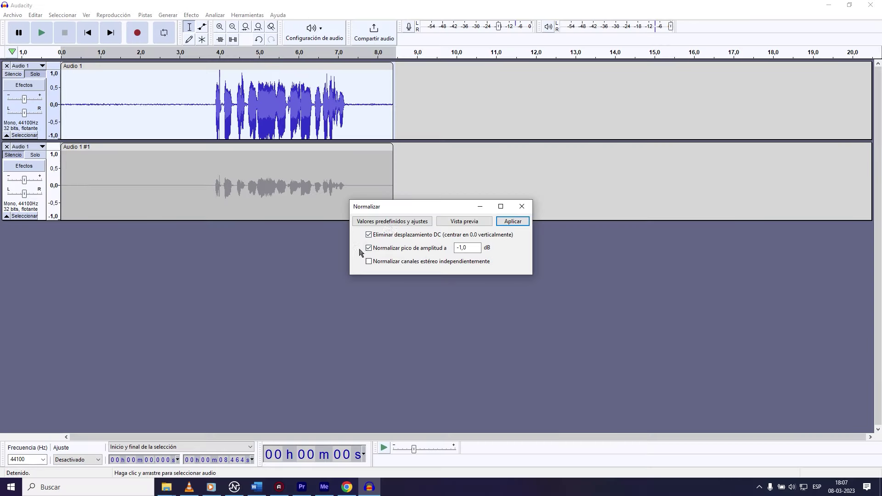
pyautogui.click(513, 222)
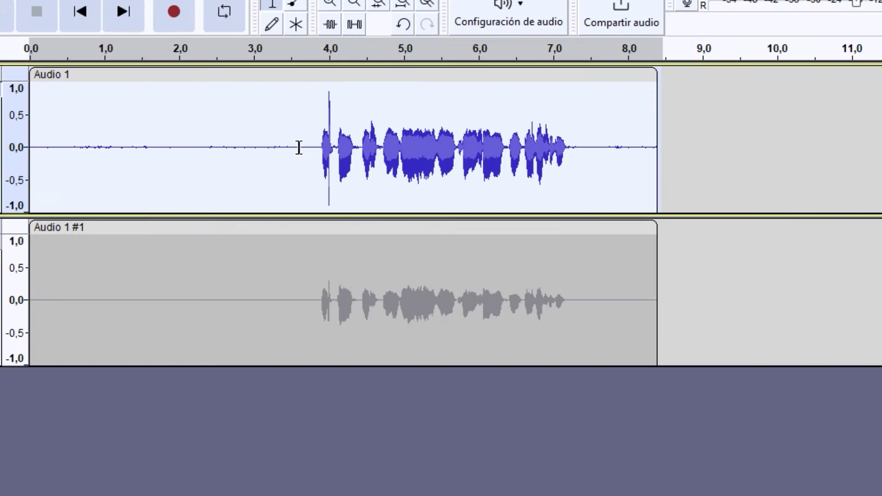
# Step: Select the silent first 3.6 seconds or so of the upper track and capture them as the noise profile for Noise Reduction
pyautogui.moveTo(203, 104); pyautogui.dragTo(186, 104)
pyautogui.moveTo(266, 147); pyautogui.dragTo(20, 147)
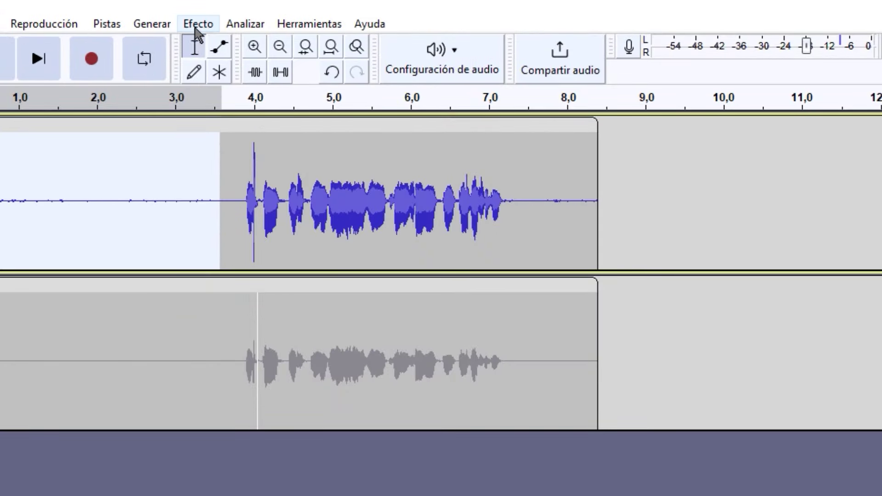
pyautogui.click(198, 25)
pyautogui.moveTo(276, 205)
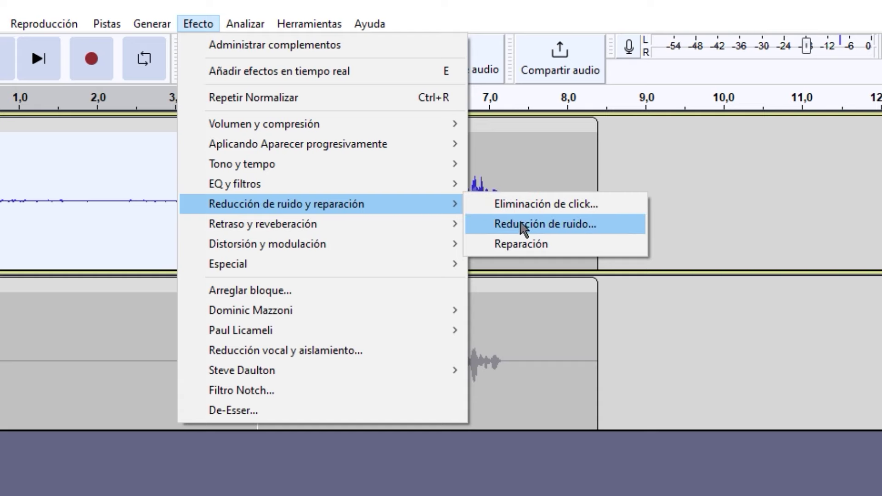
pyautogui.click(558, 225)
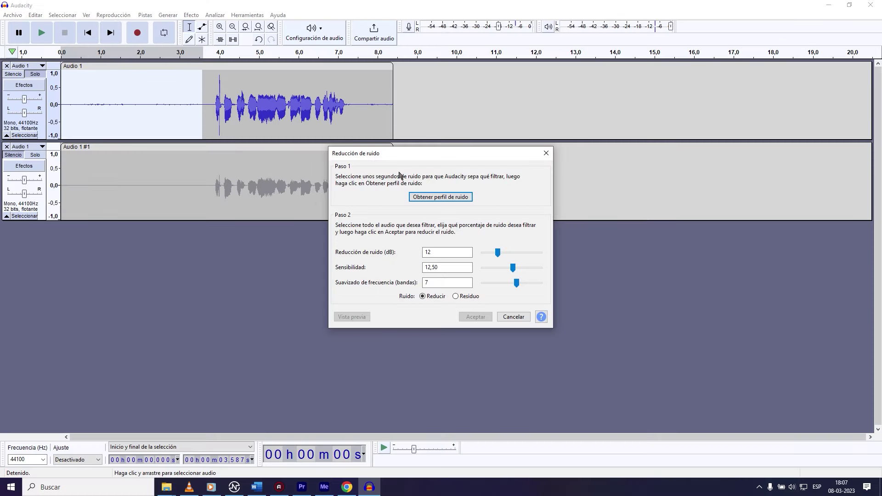
pyautogui.click(435, 199)
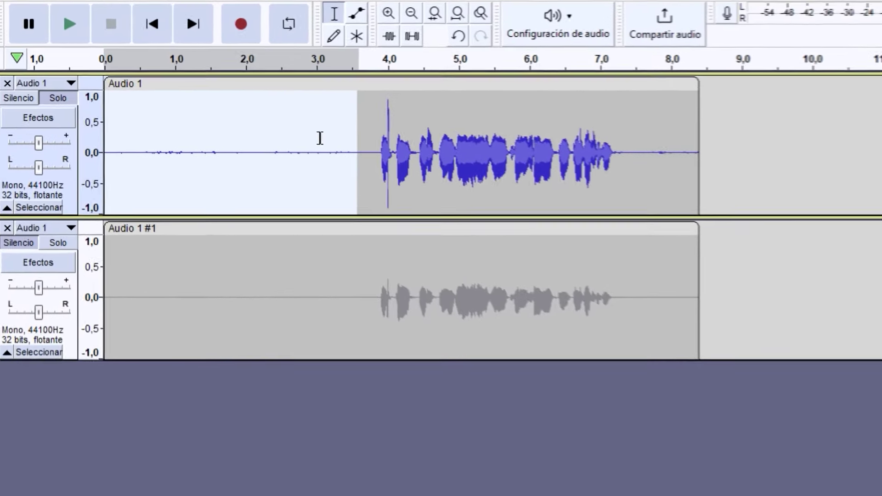
# Step: Apply Noise Reduction to the entire upper clip with 12 dB reduction, sensitivity 12,50 and 7 bands of frequency smoothing
pyautogui.click(865, 192)
pyautogui.moveTo(804, 183); pyautogui.dragTo(120, 197)
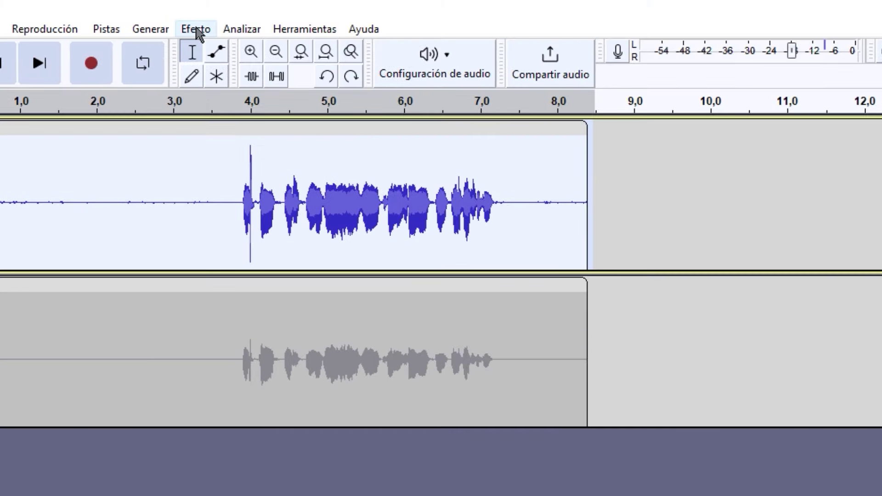
pyautogui.click(196, 31)
pyautogui.moveTo(264, 212)
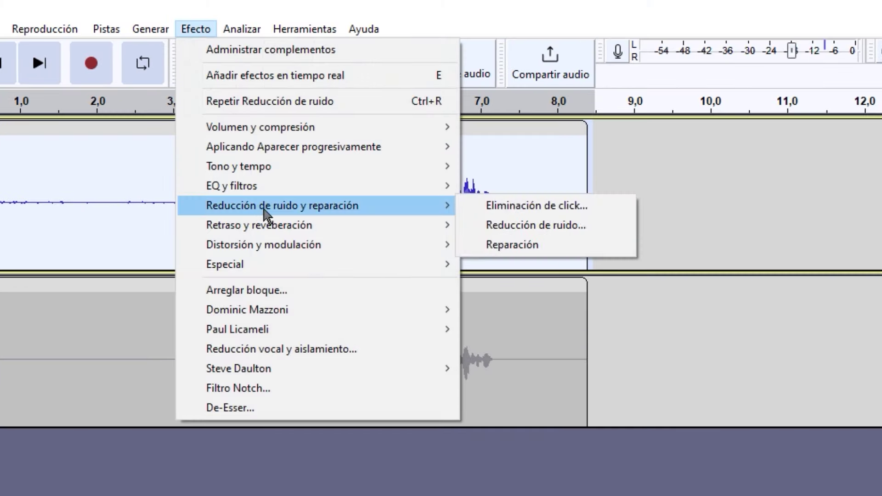
pyautogui.click(532, 226)
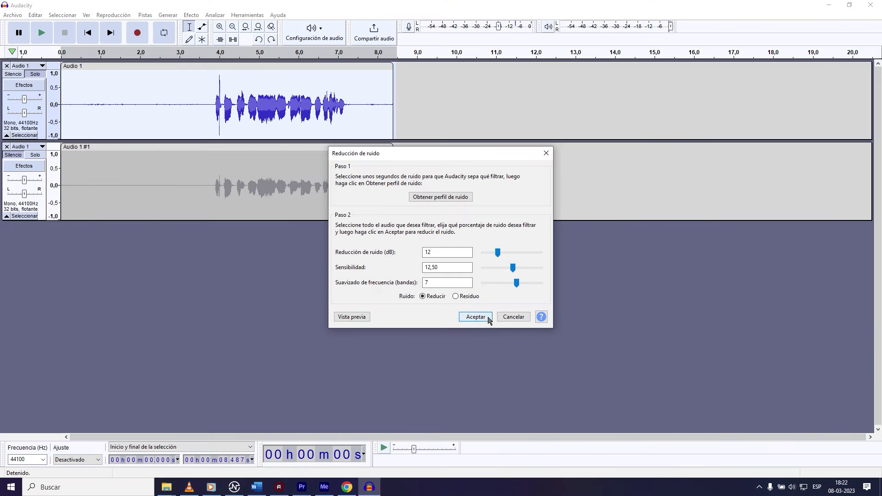
pyautogui.click(475, 317)
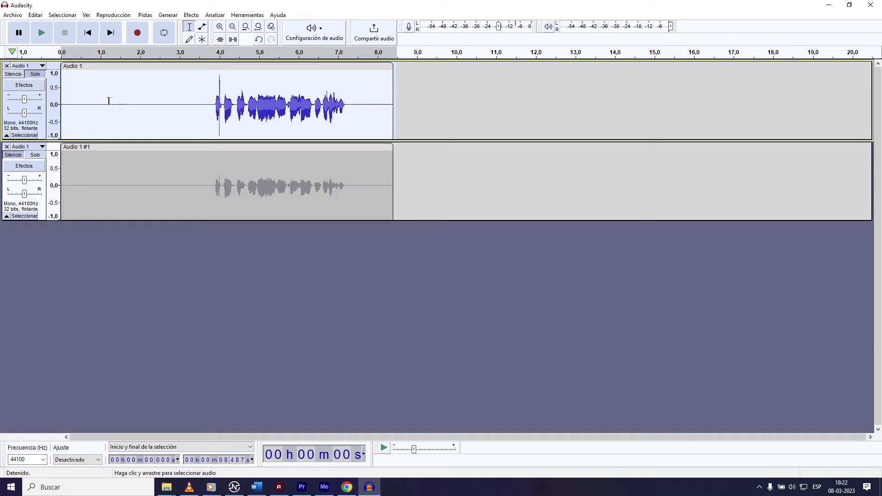
# Step: Play the original lower track and the processed upper track from just before the speech to compare them
pyautogui.click(213, 177)
pyautogui.press('space')
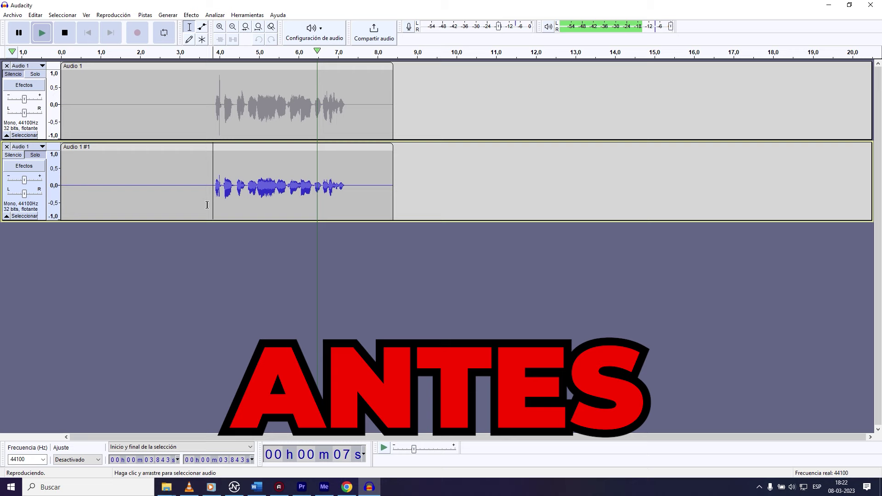
pyautogui.click(213, 106)
pyautogui.press('space')
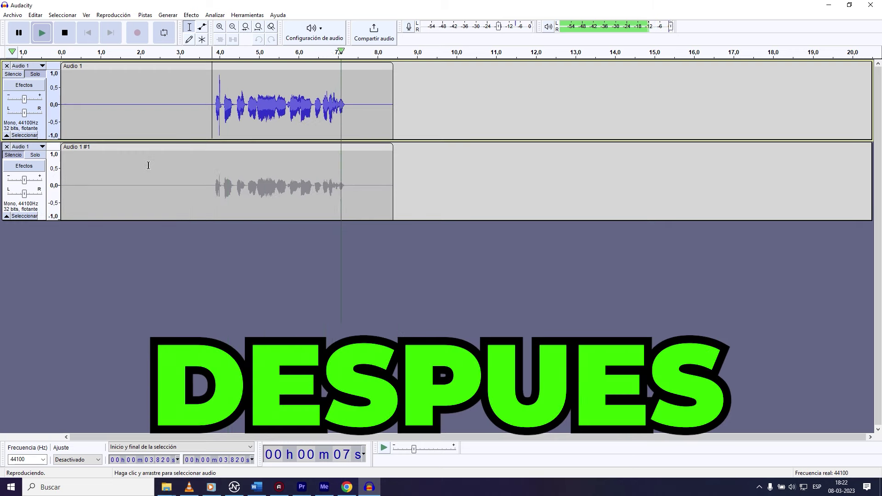
pyautogui.press('space')
pyautogui.press('space')
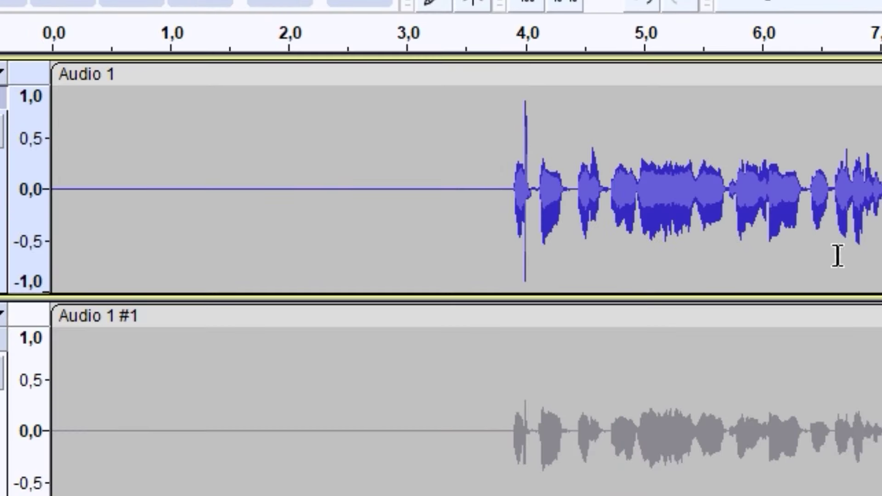
# Step: Delete the silent lead-in of the processed upper track, from 0 to about 3.6 seconds
pyautogui.moveTo(480, 190); pyautogui.dragTo(51, 193)
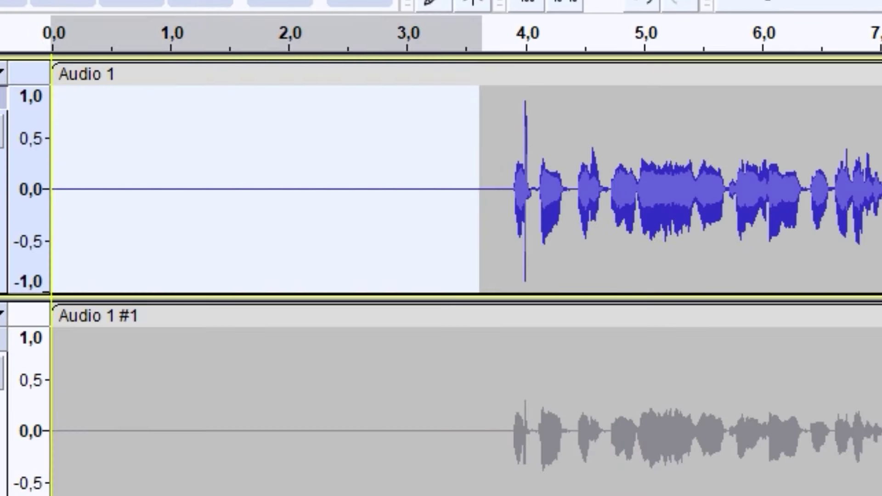
pyautogui.press('BackSpace')
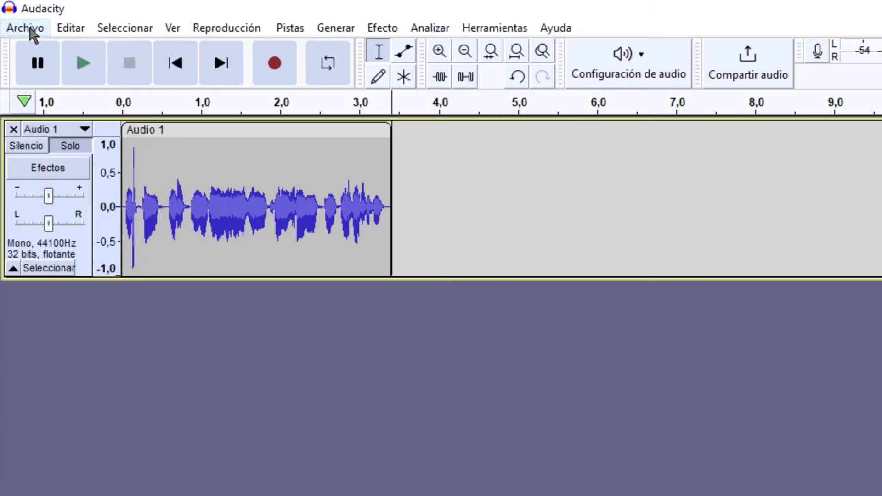
# Step: Export the processed audio as an MP3 file named prueba in the folder Mejorar voz en microfonos Economicos
pyautogui.click(13, 15)
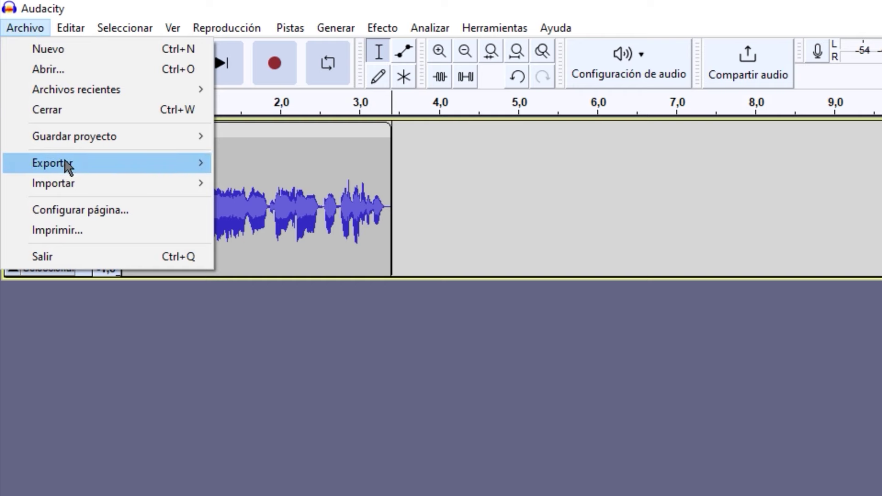
pyautogui.moveTo(68, 167)
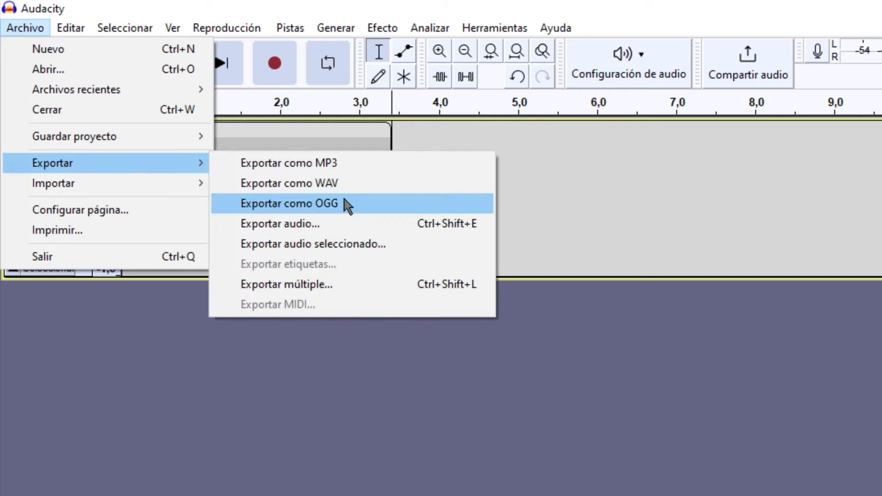
pyautogui.click(288, 163)
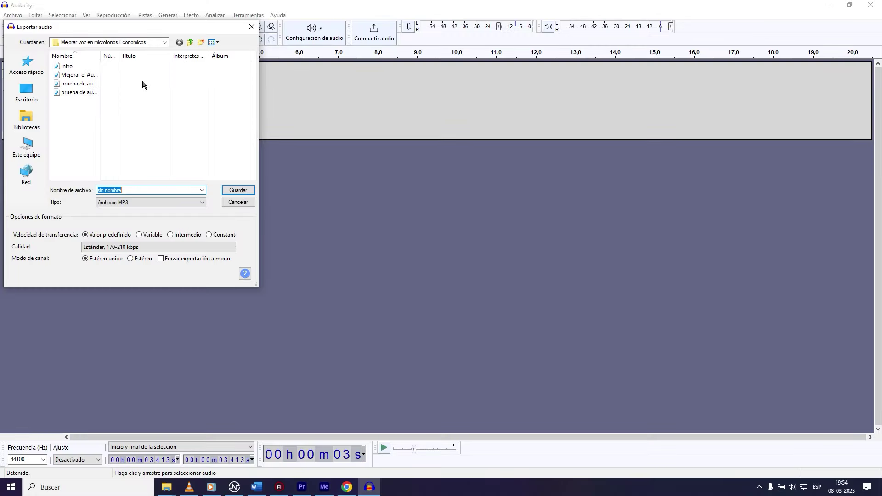
pyautogui.write('prueba')
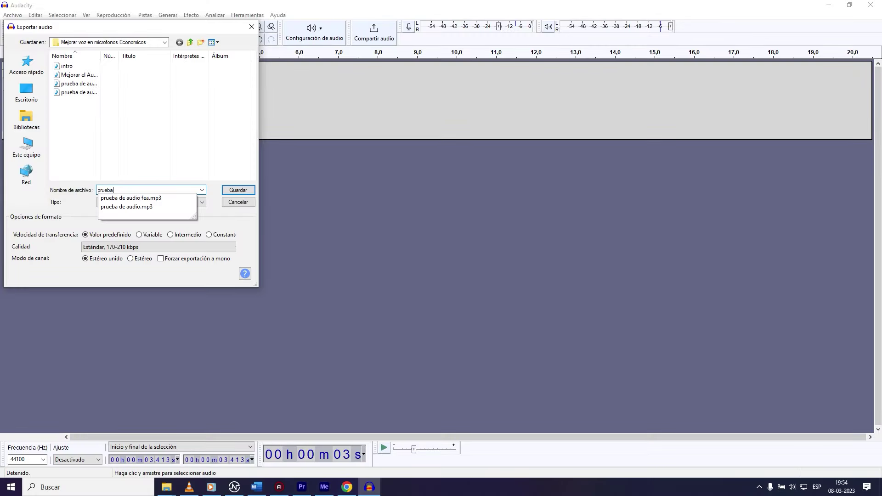
pyautogui.click(248, 193)
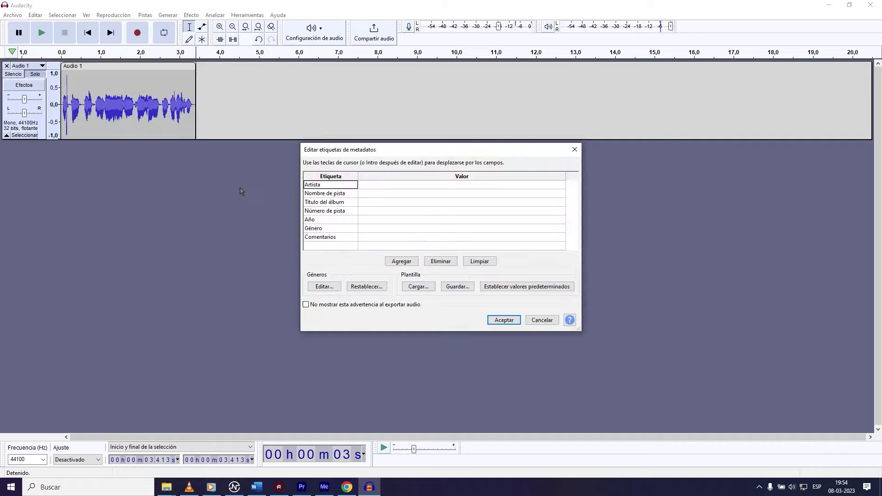